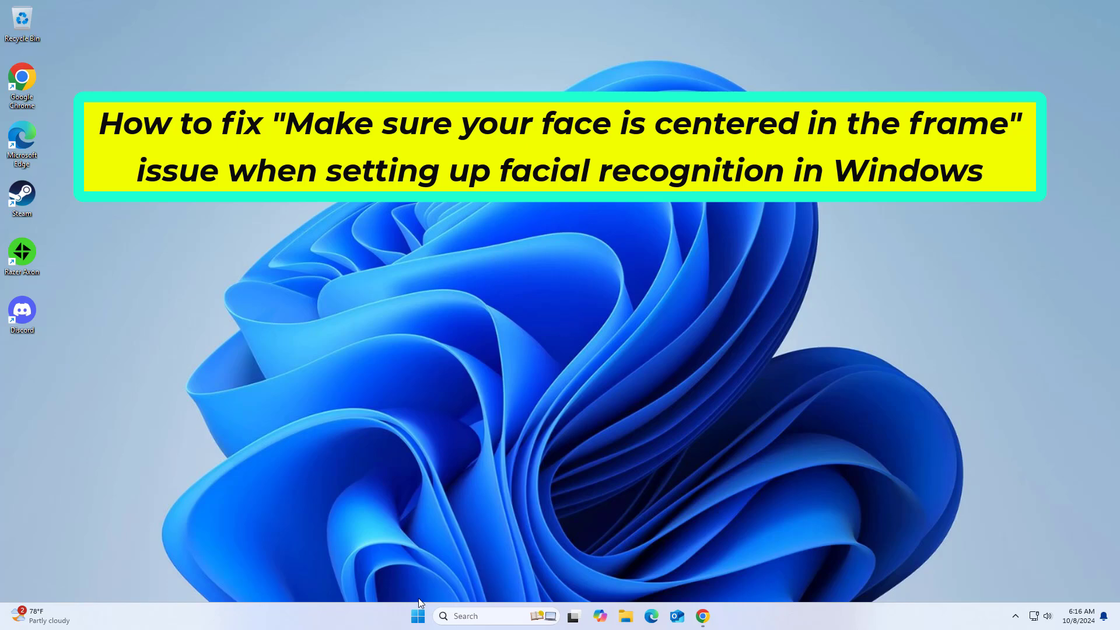
Search Windows for 'sign-in options' and open the Accounts > Sign-in options page
right_click(418, 615)
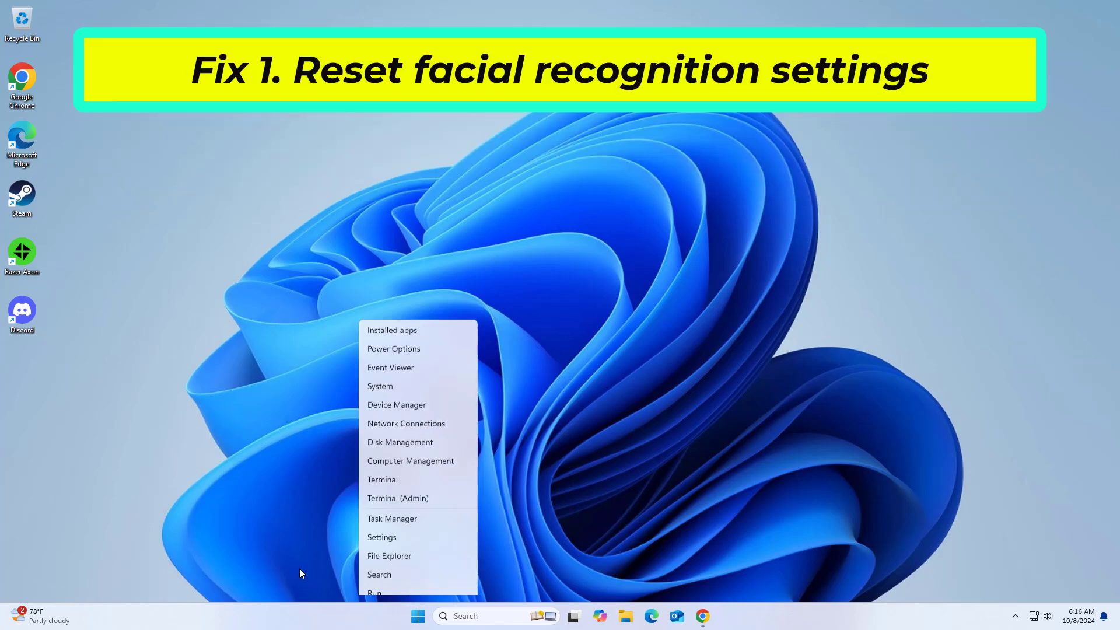
left_click(299, 568)
left_click(458, 616)
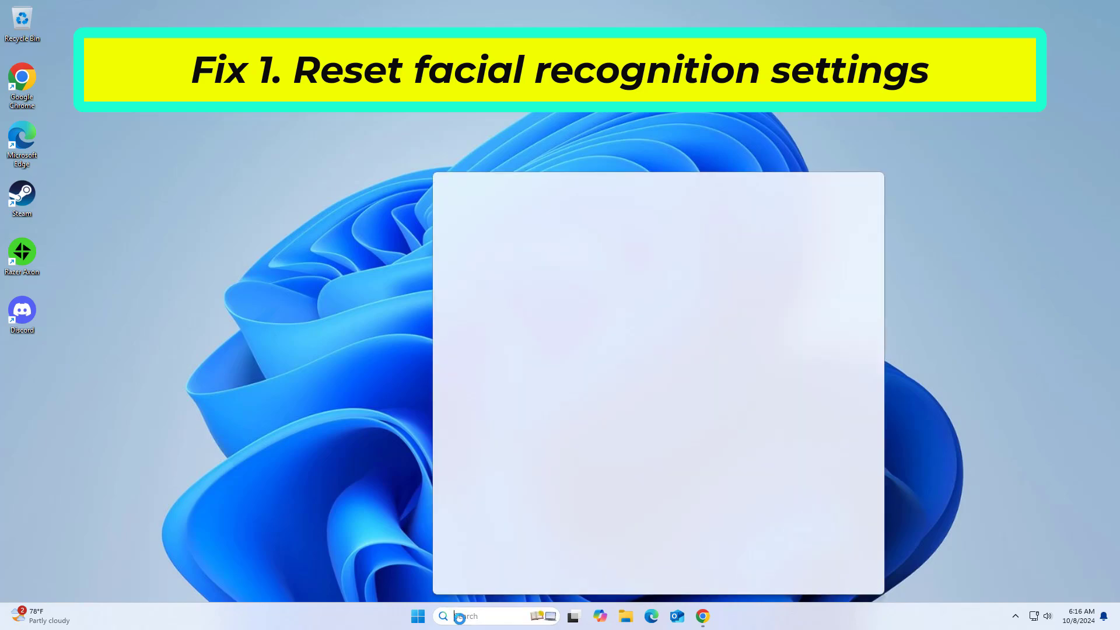
type("sign-in options")
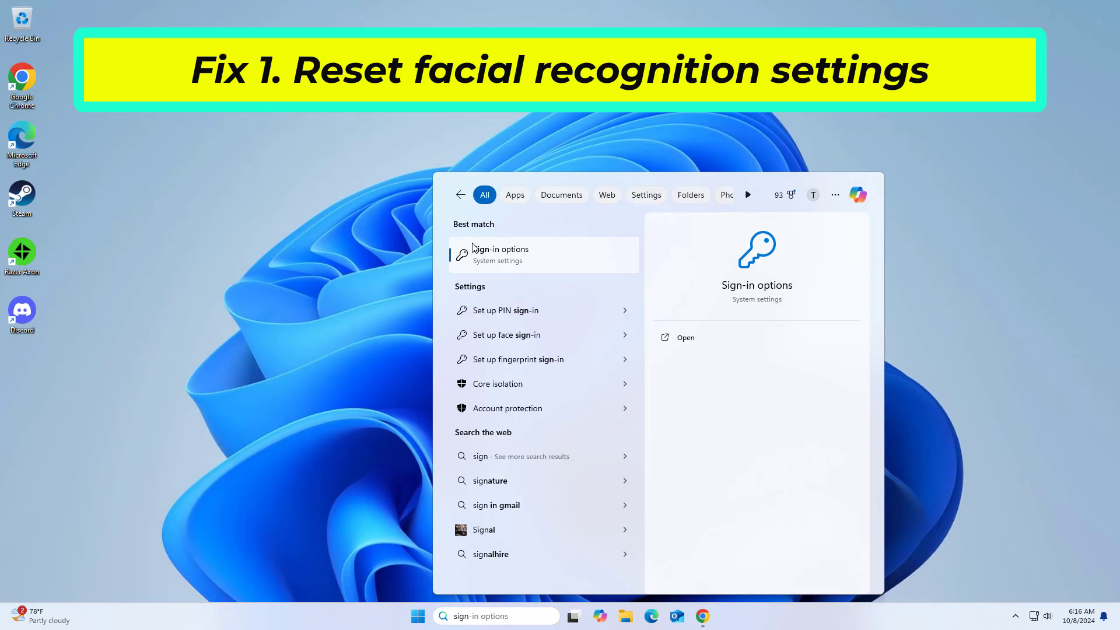
left_click(507, 253)
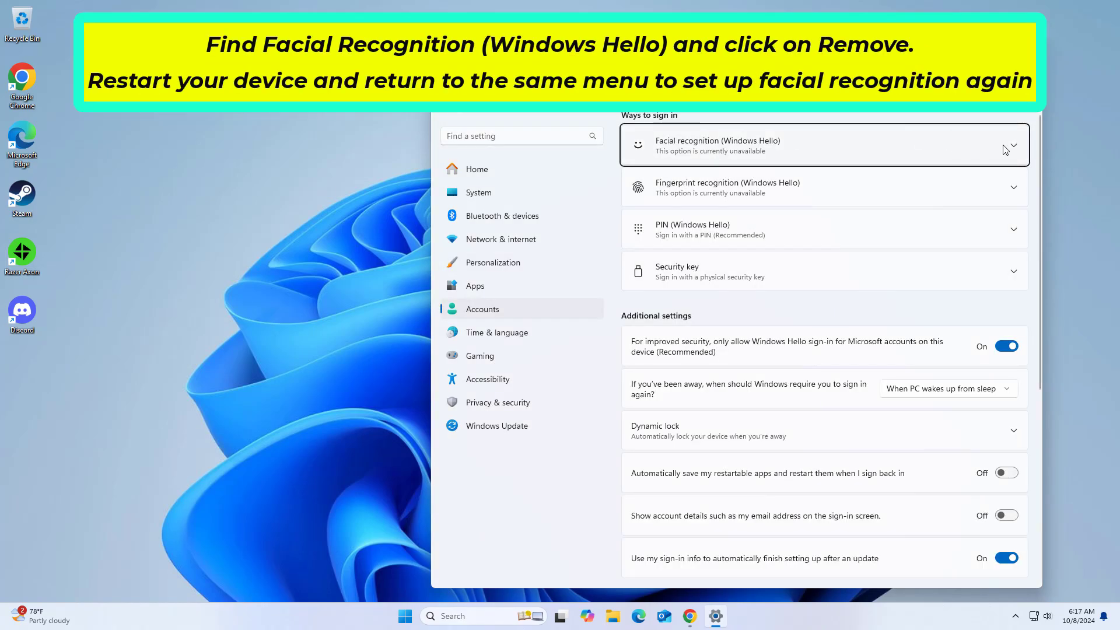
Expand Facial recognition (Windows Hello), which reports no compatible camera found
left_click(1012, 145)
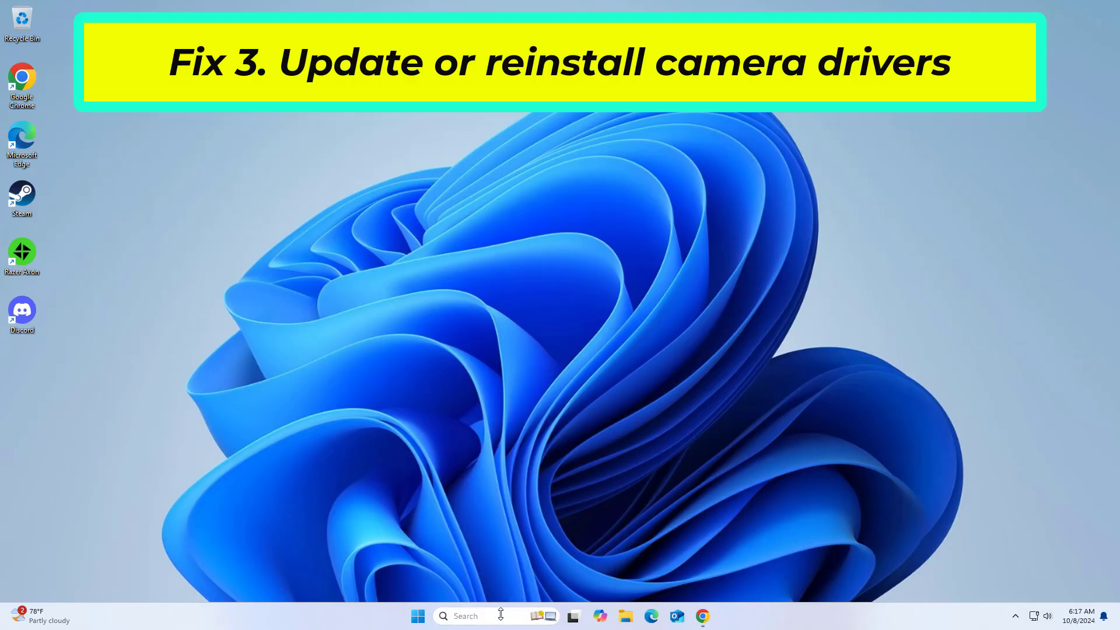
Search 'devi' and launch Device Manager from the results
left_click(500, 614)
type("dev")
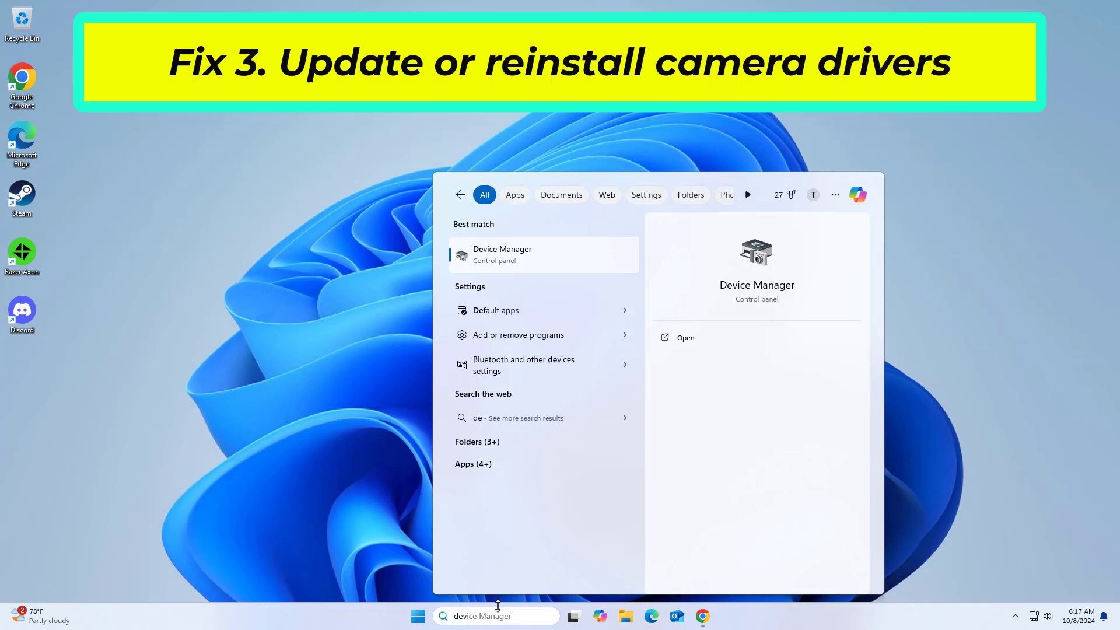
type("i")
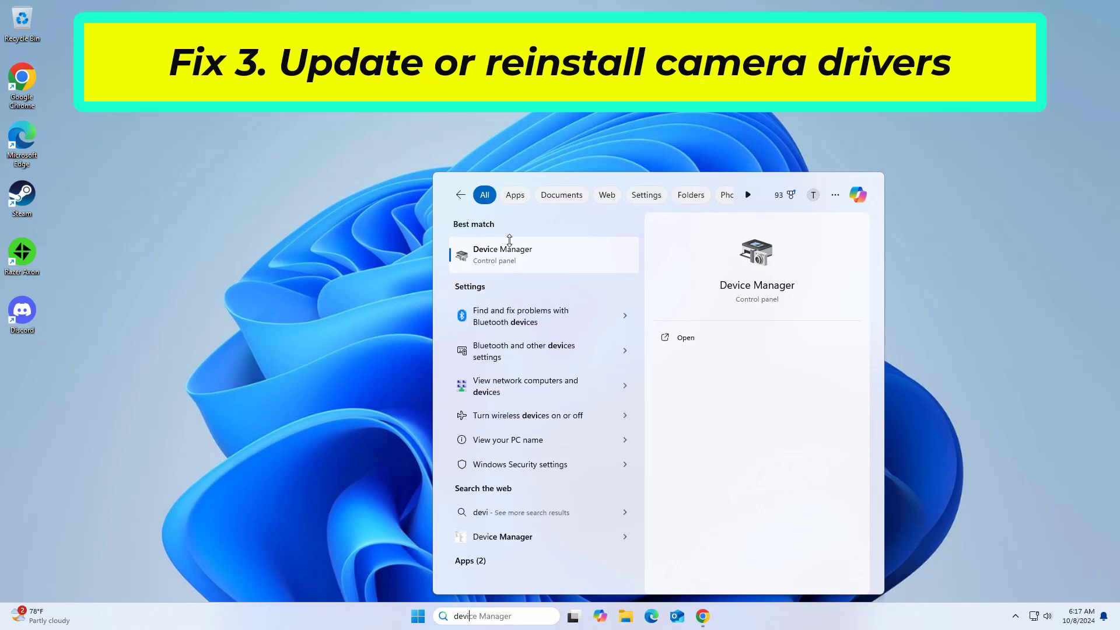
left_click(504, 239)
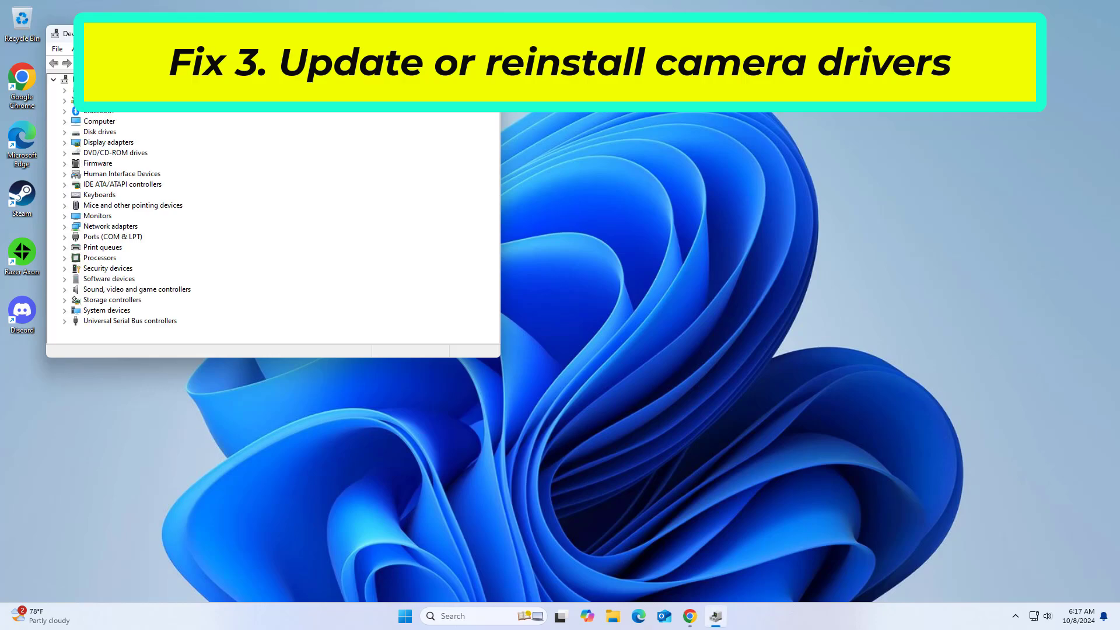
Centre the Device Manager window, expand Cameras, and start Update driver for HD Webcam
left_click_drag(341, 33, 700, 183)
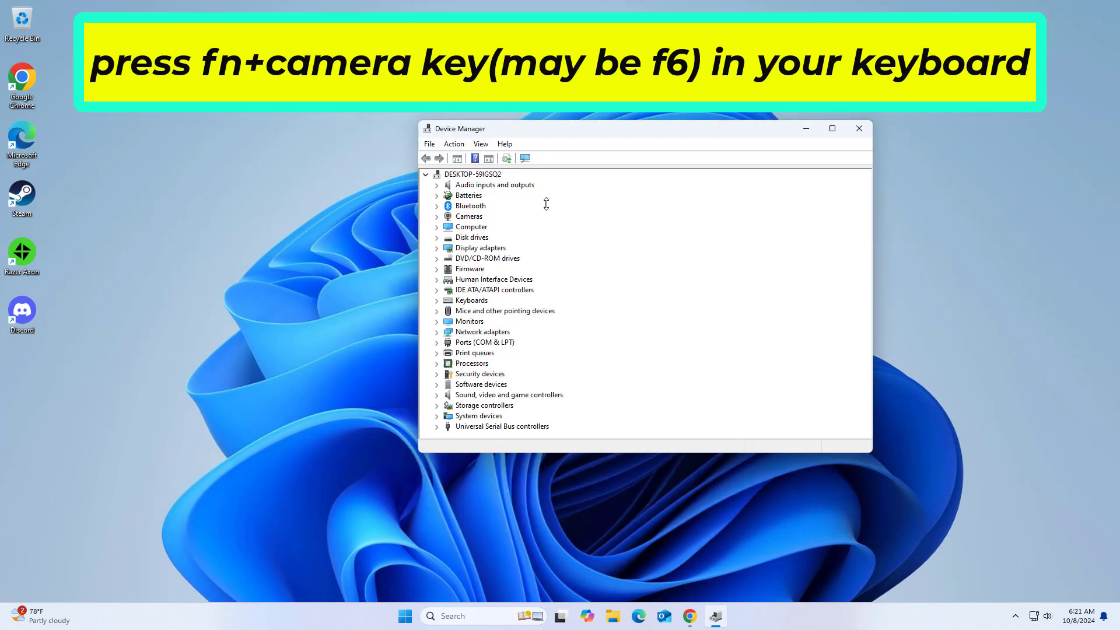
right_click(477, 216)
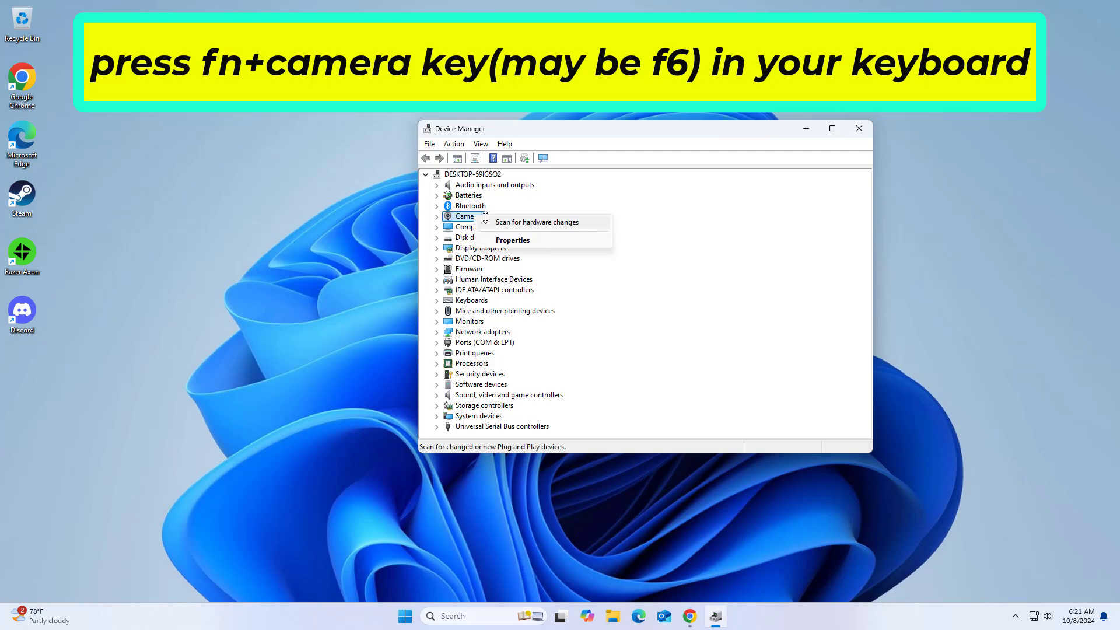
left_click(435, 216)
left_click(481, 226)
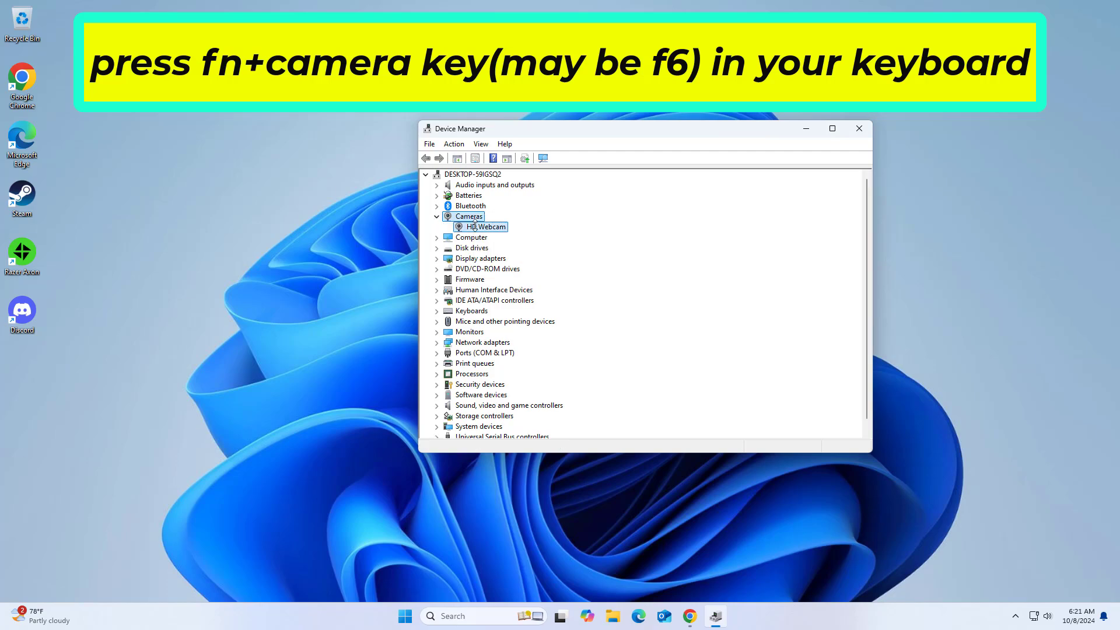
right_click(475, 226)
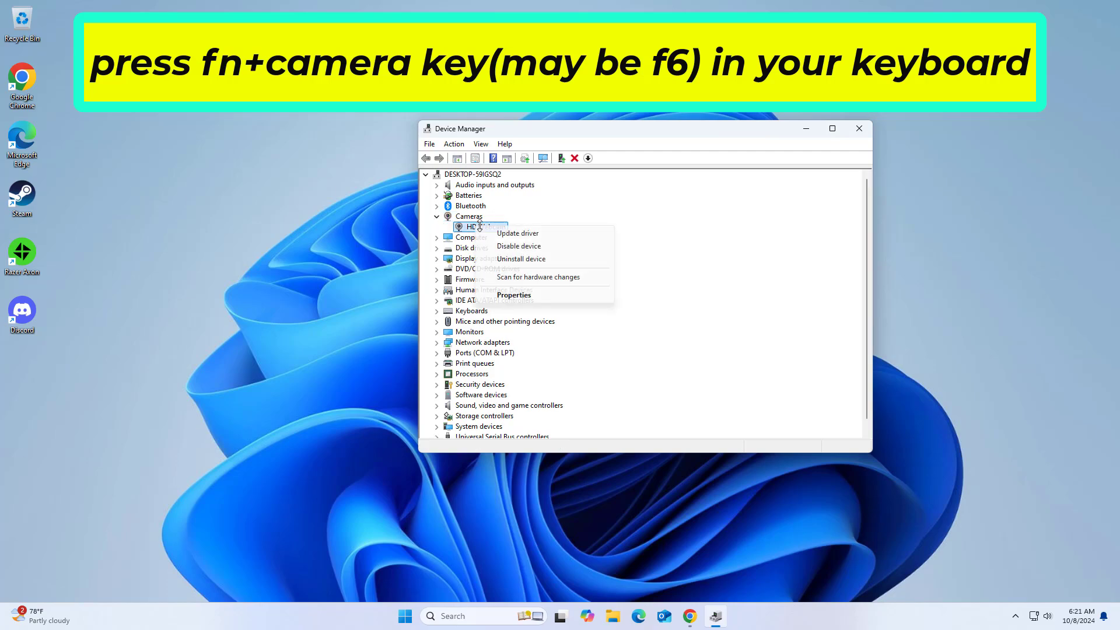
left_click(526, 232)
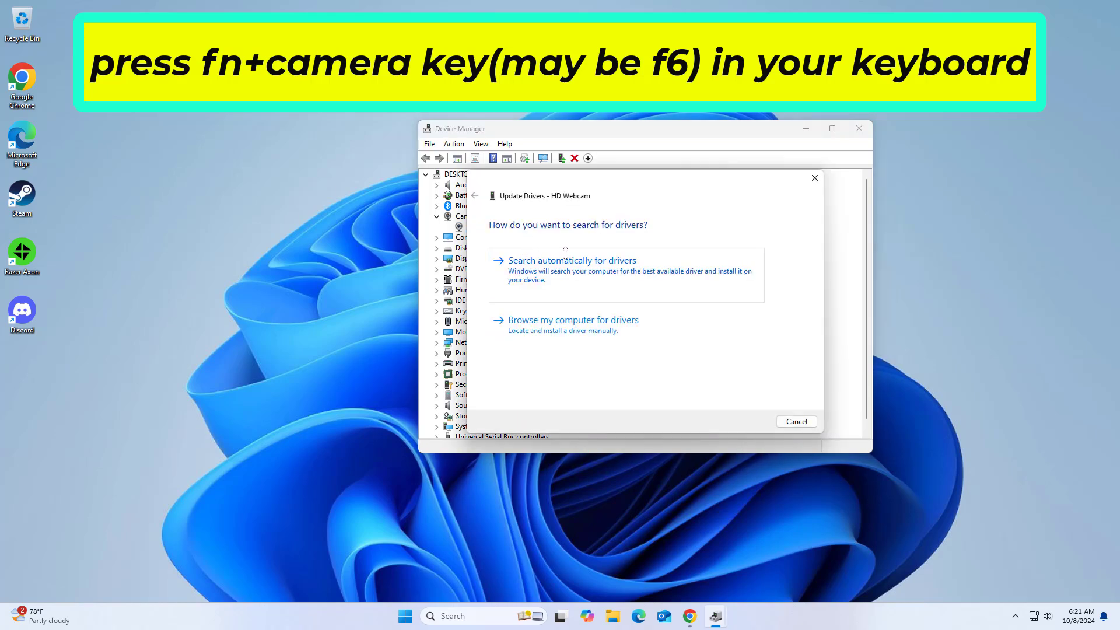
Try an automatic driver search for HD Webcam, then restart its driver update
left_click(568, 256)
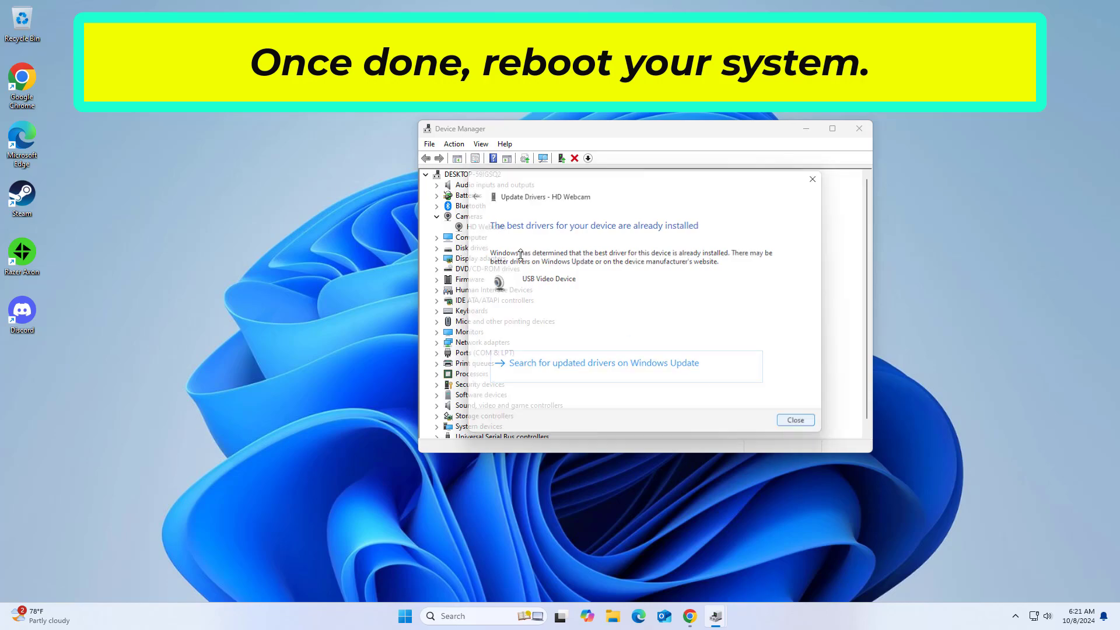
key("Return")
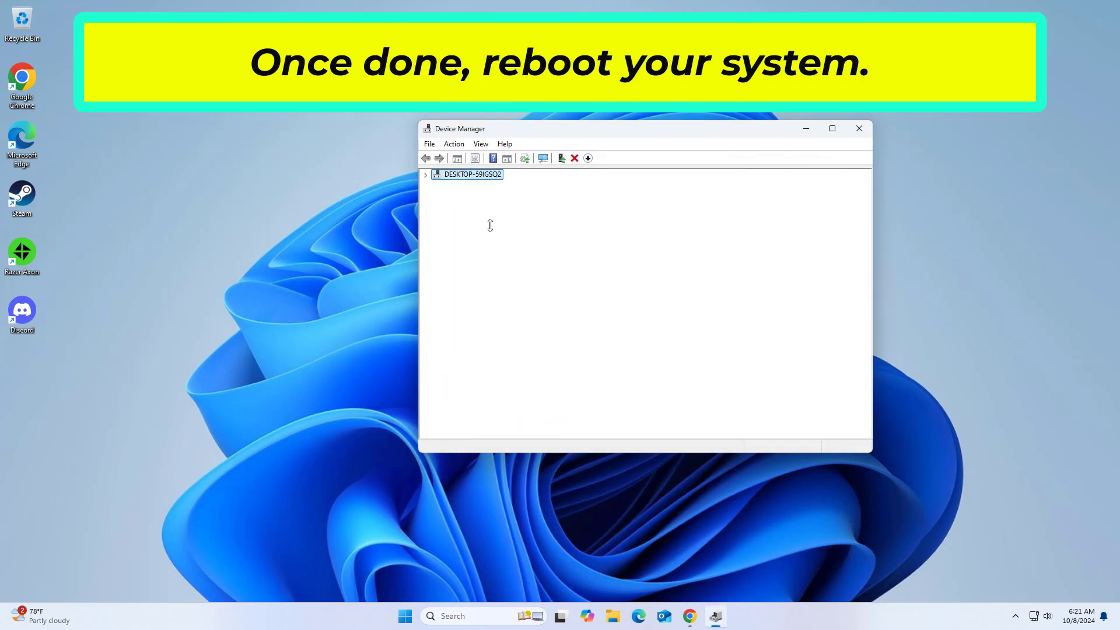
right_click(490, 226)
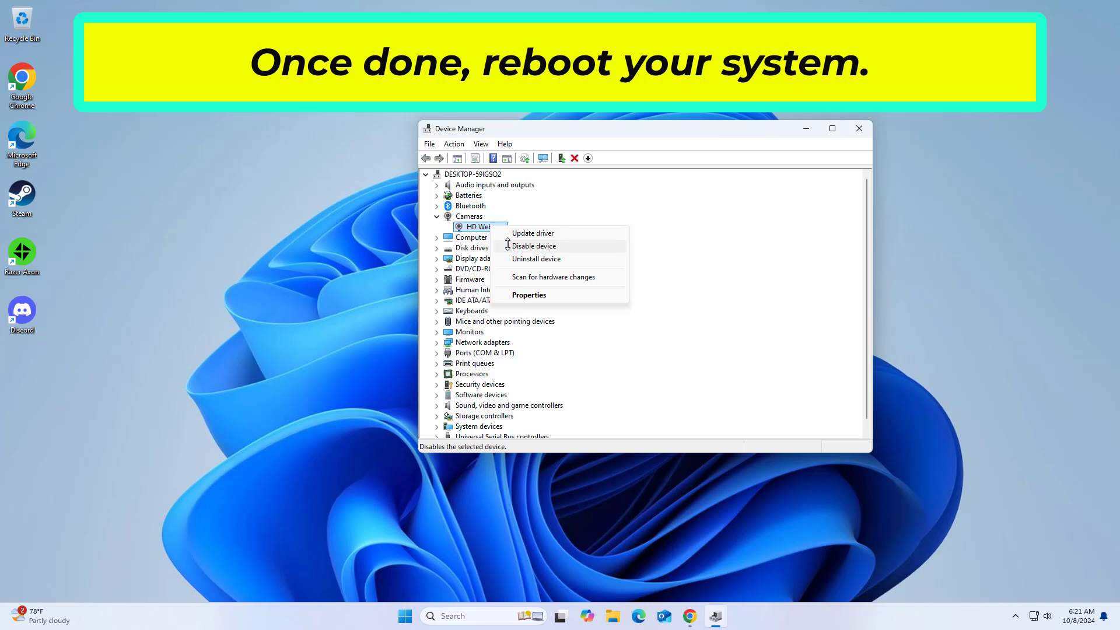
left_click(551, 233)
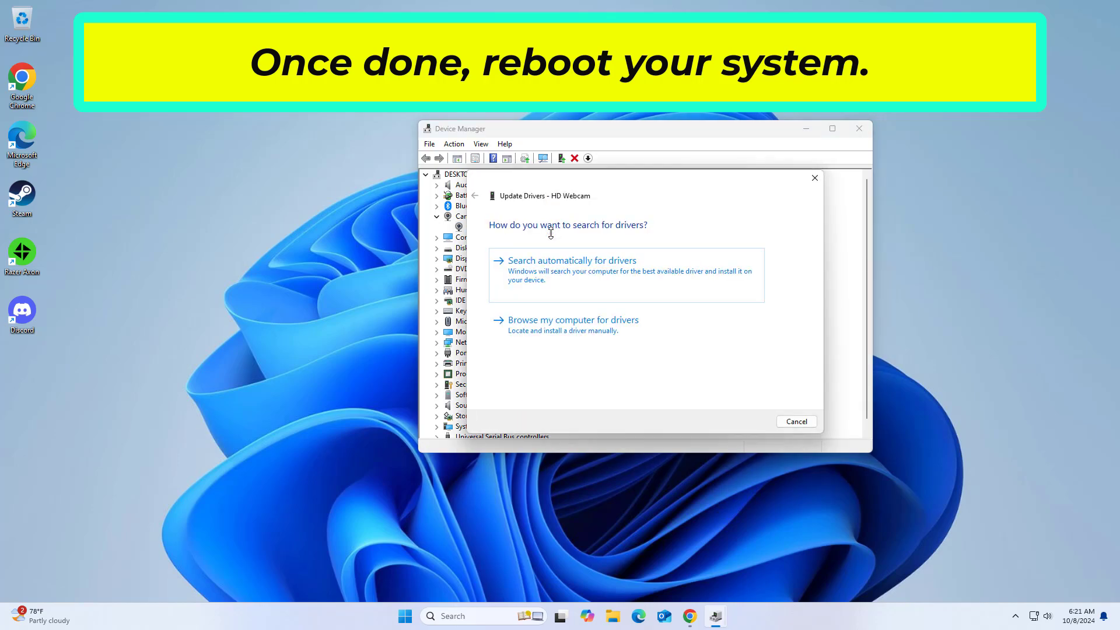
Install the USB Video Device driver from the local driver list and close the wizard
left_click(607, 318)
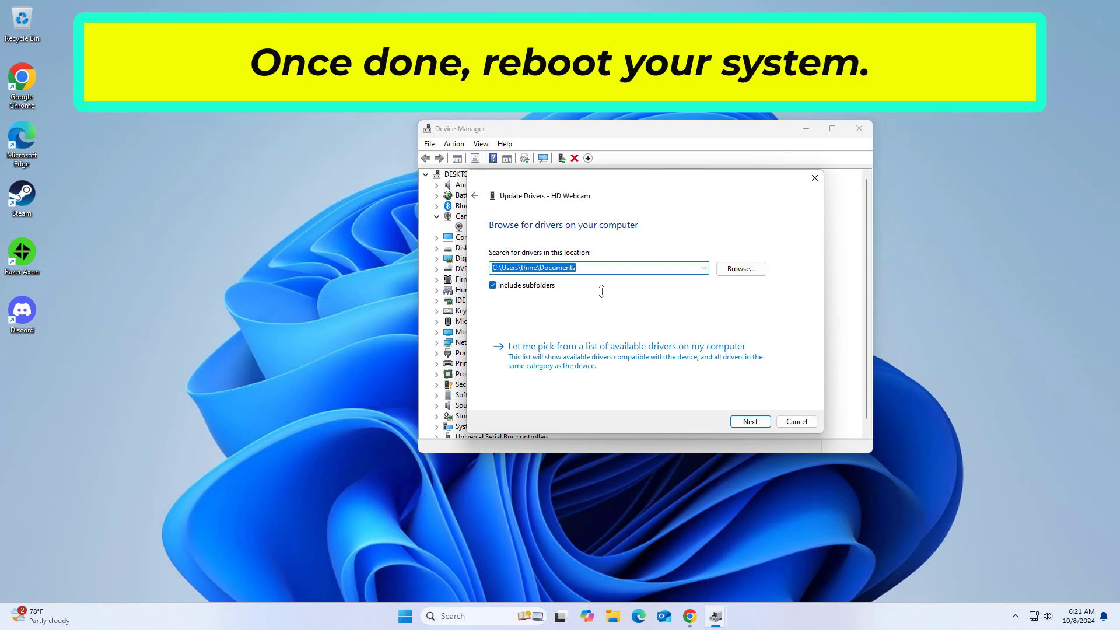
left_click(611, 347)
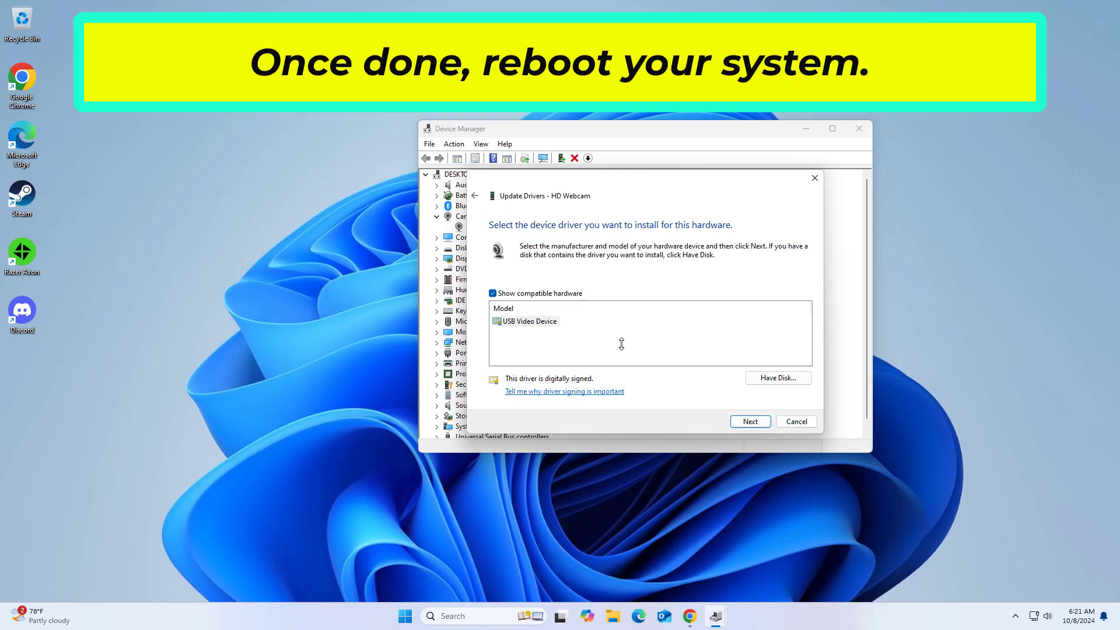
left_click(545, 321)
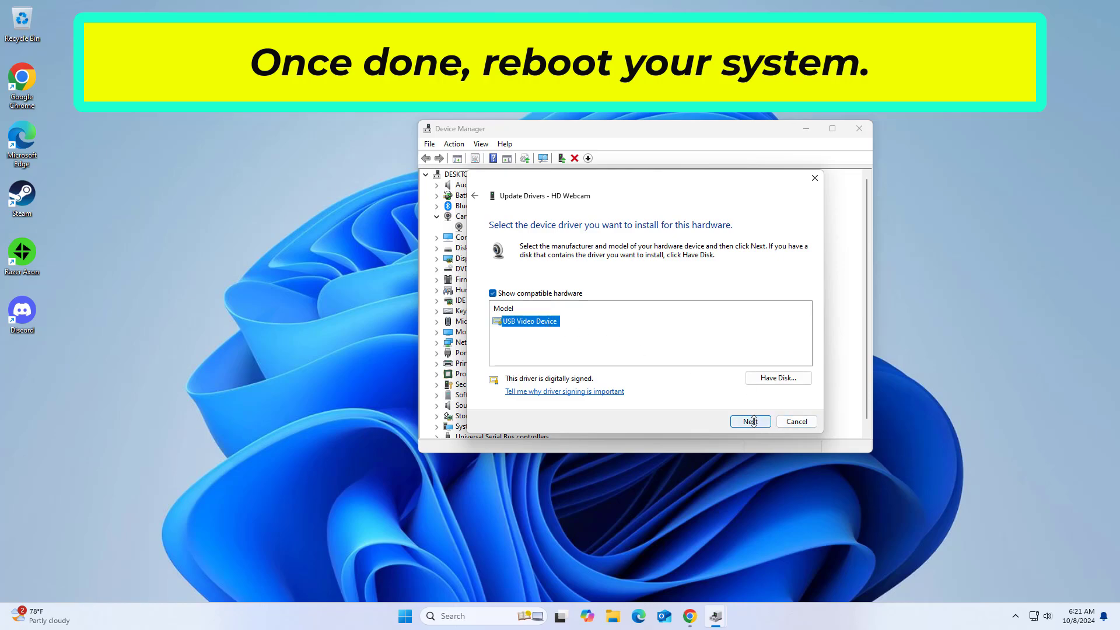
left_click(750, 421)
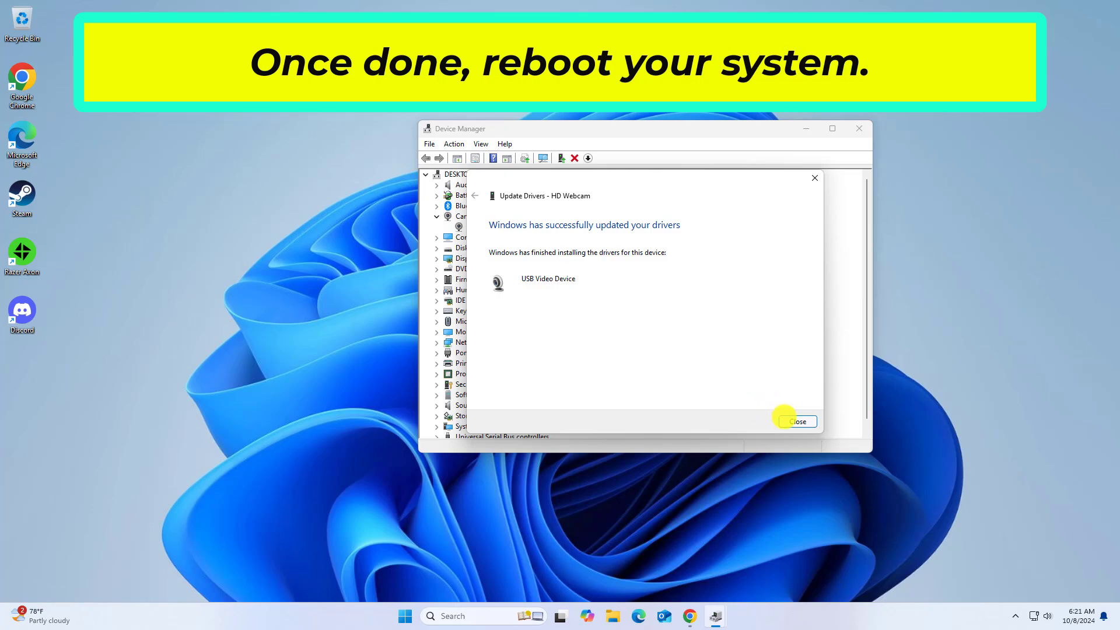
left_click(795, 421)
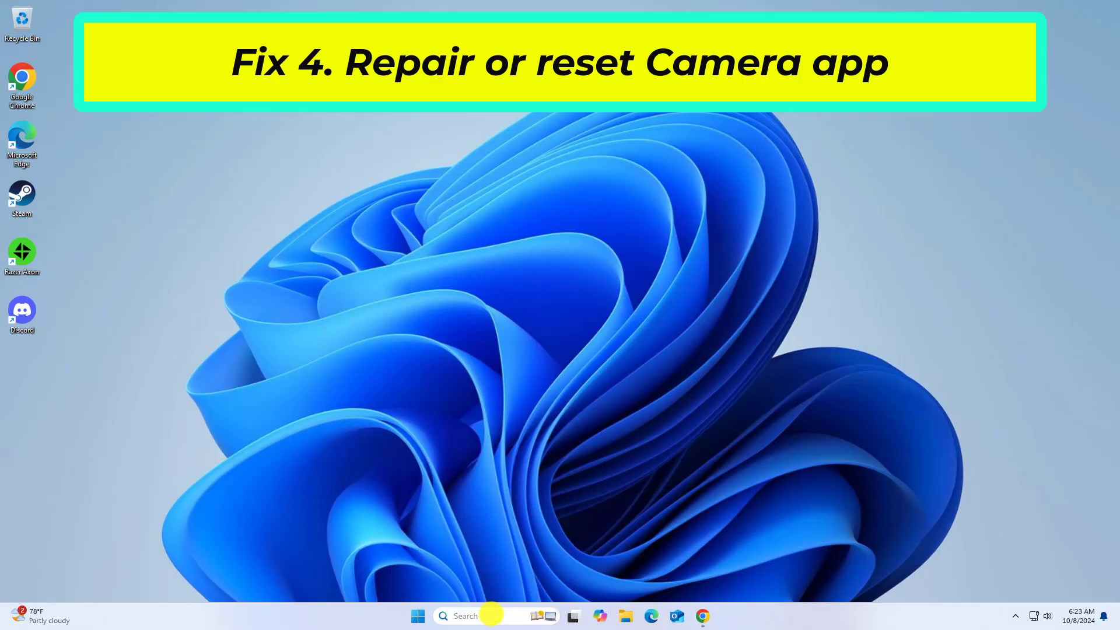
Search 'camer' and bring up the Camera app's context menu
left_click(490, 613)
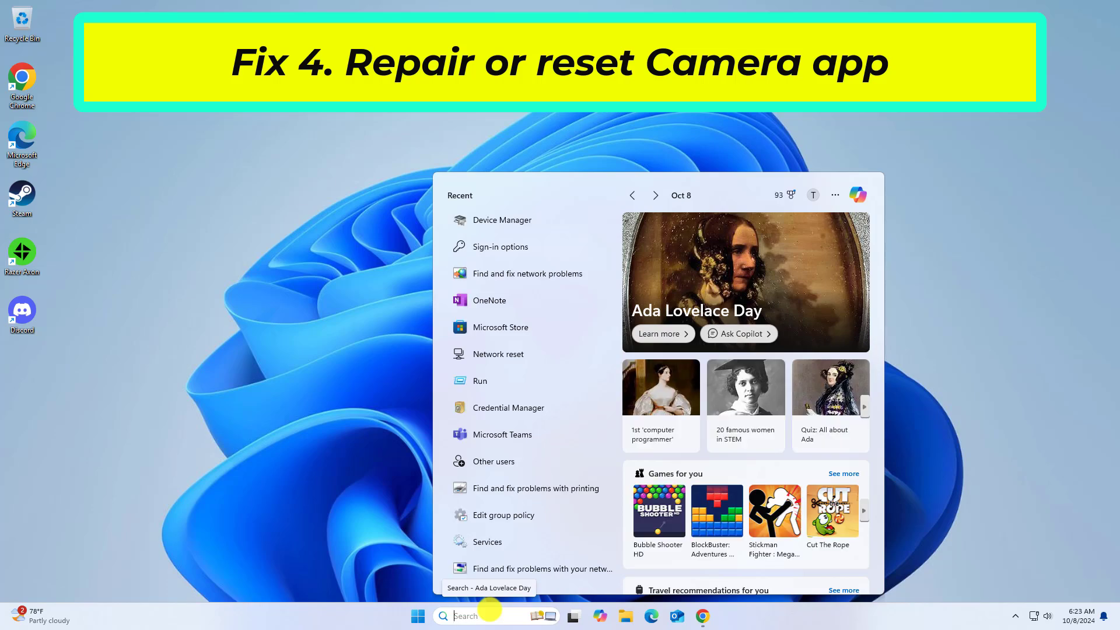
type("ca")
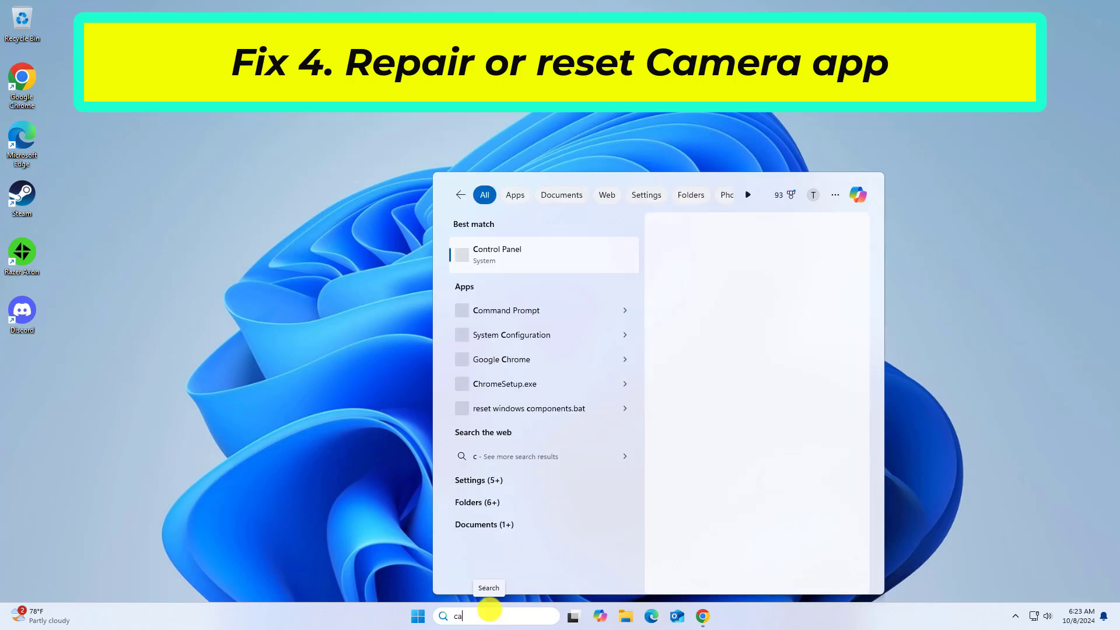
type("mer")
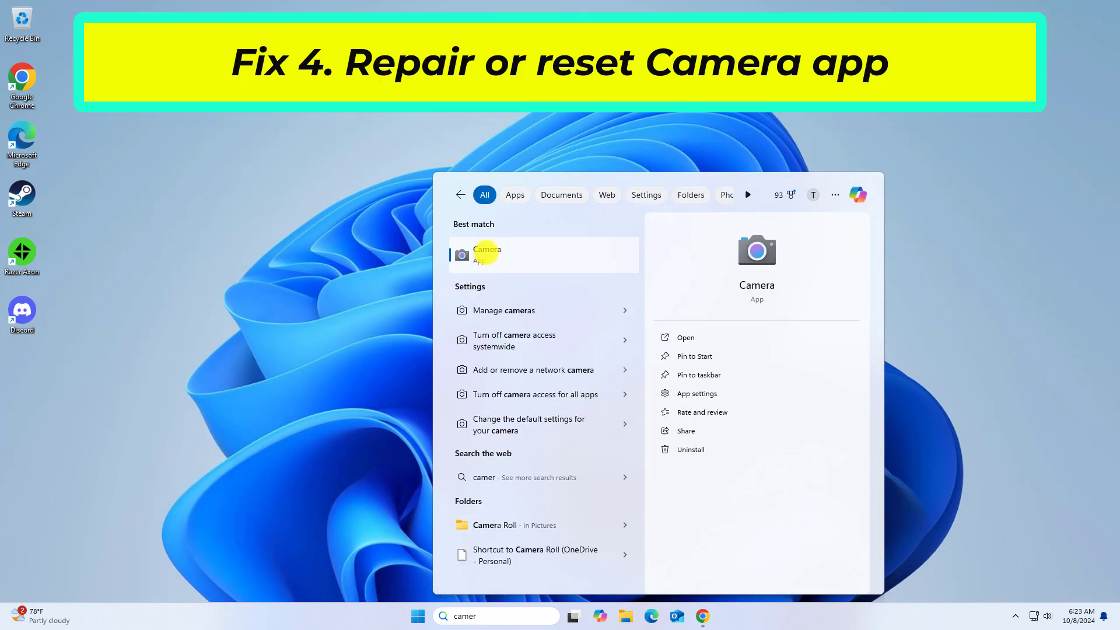
right_click(486, 251)
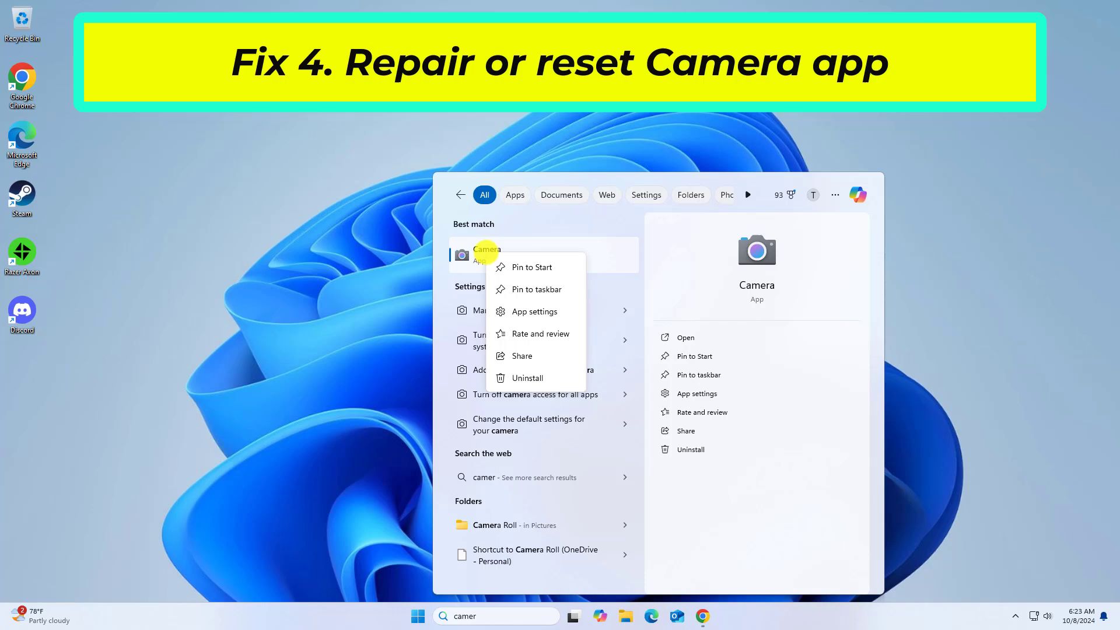
Open the Camera app's settings and scroll down to its Repair and Reset options
left_click(521, 310)
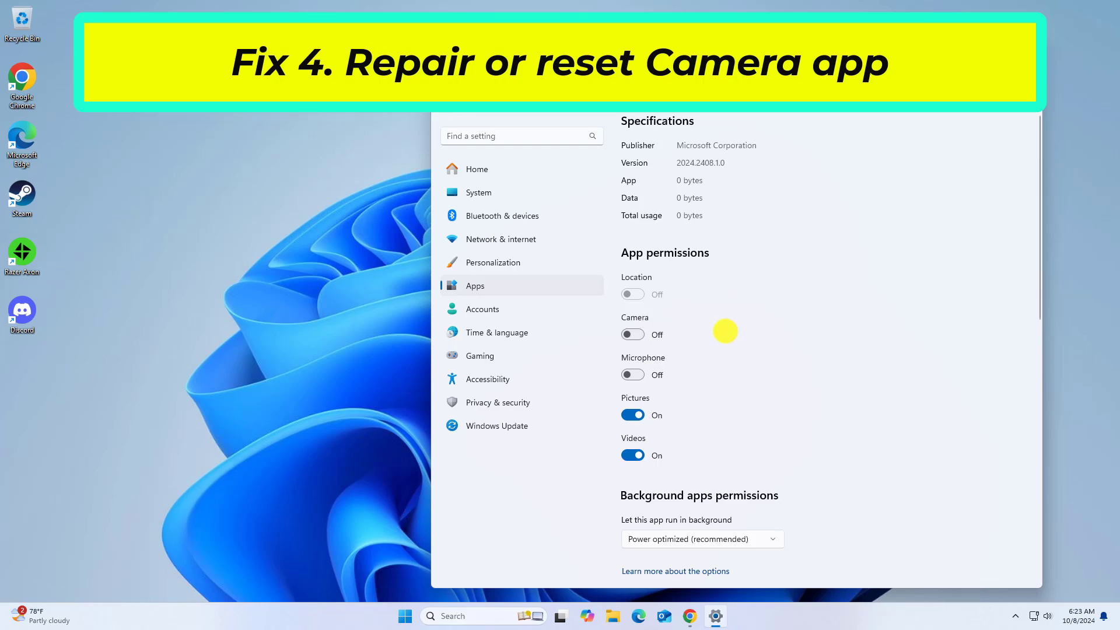
scroll(724, 331, "down", 5)
scroll(725, 331, "down", 5)
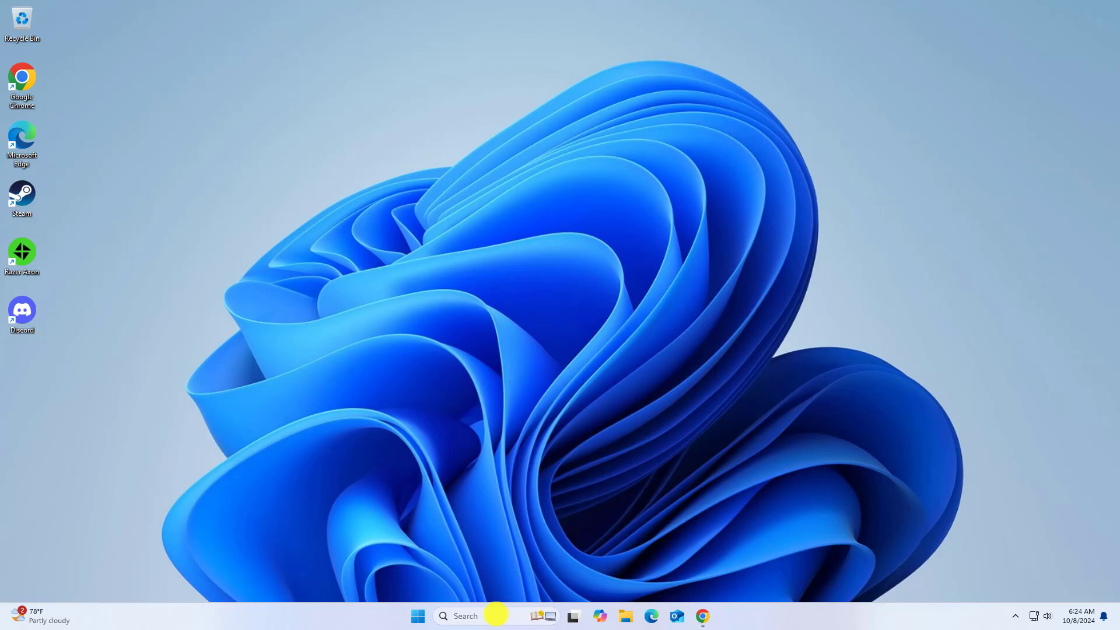
Search 'settings' and open the Settings app on its Home page
left_click(492, 615)
type("settings")
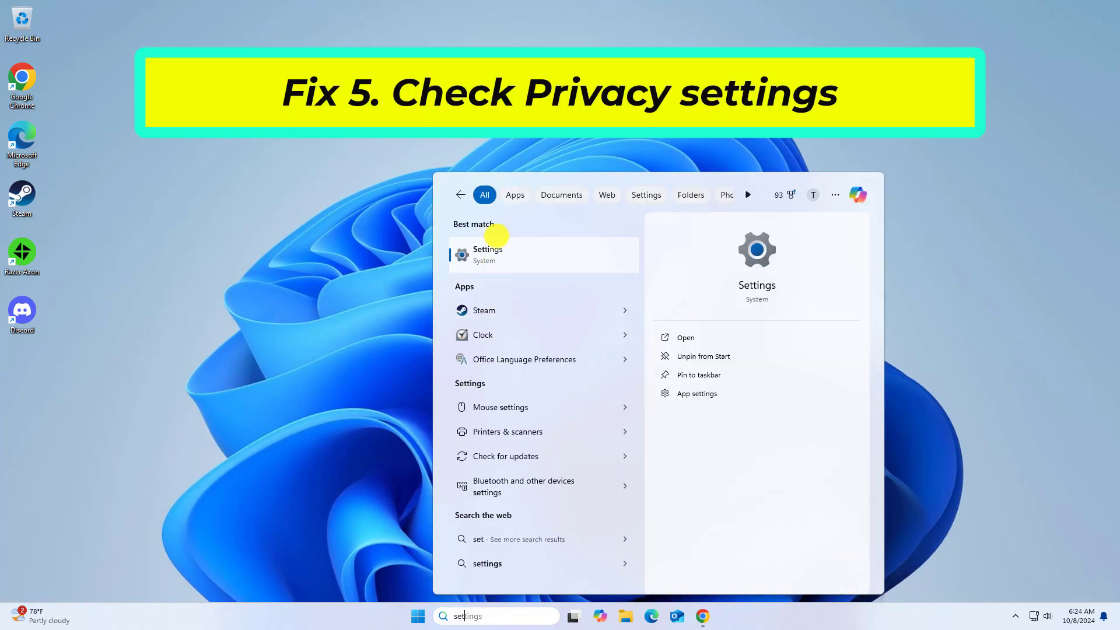
left_click(501, 249)
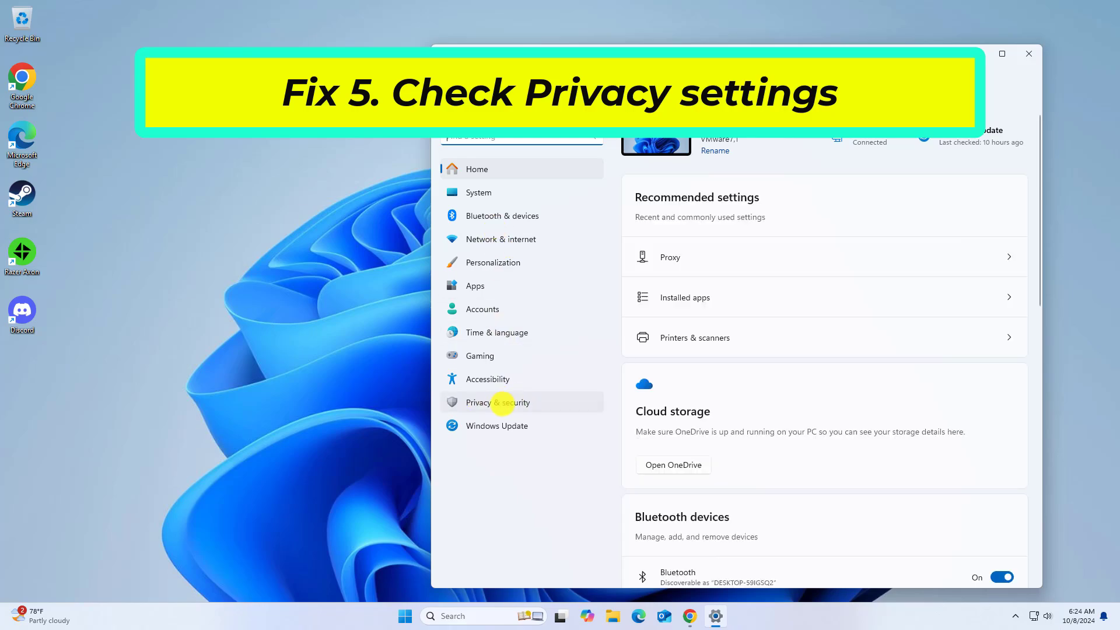
Go to Privacy & security > Camera and expand the list of apps allowed camera access
left_click(503, 403)
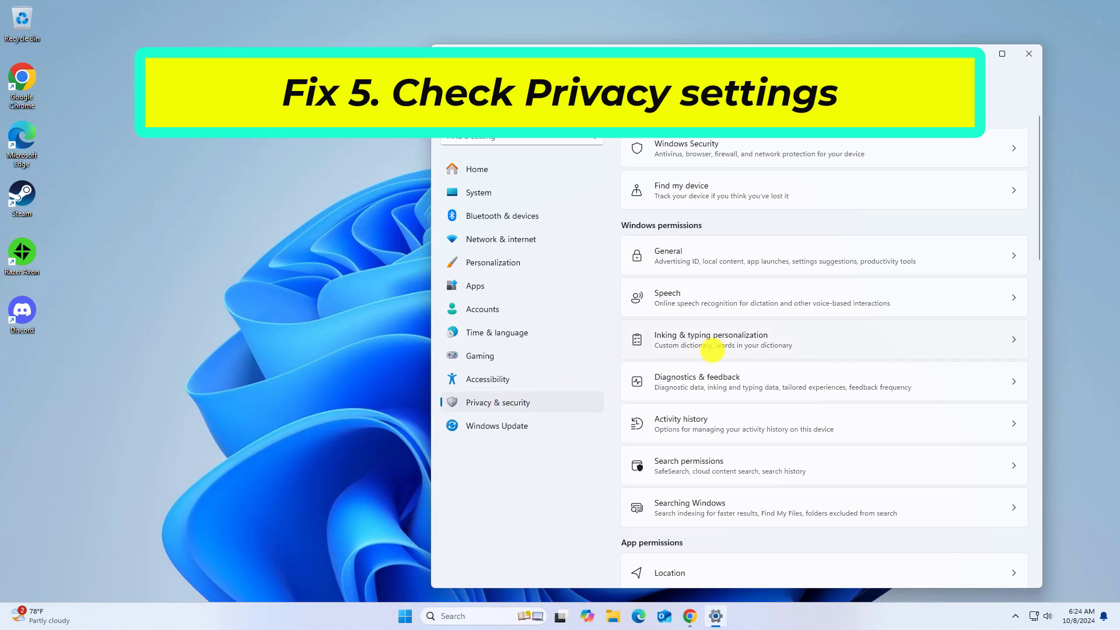
scroll(711, 326, "down", 5)
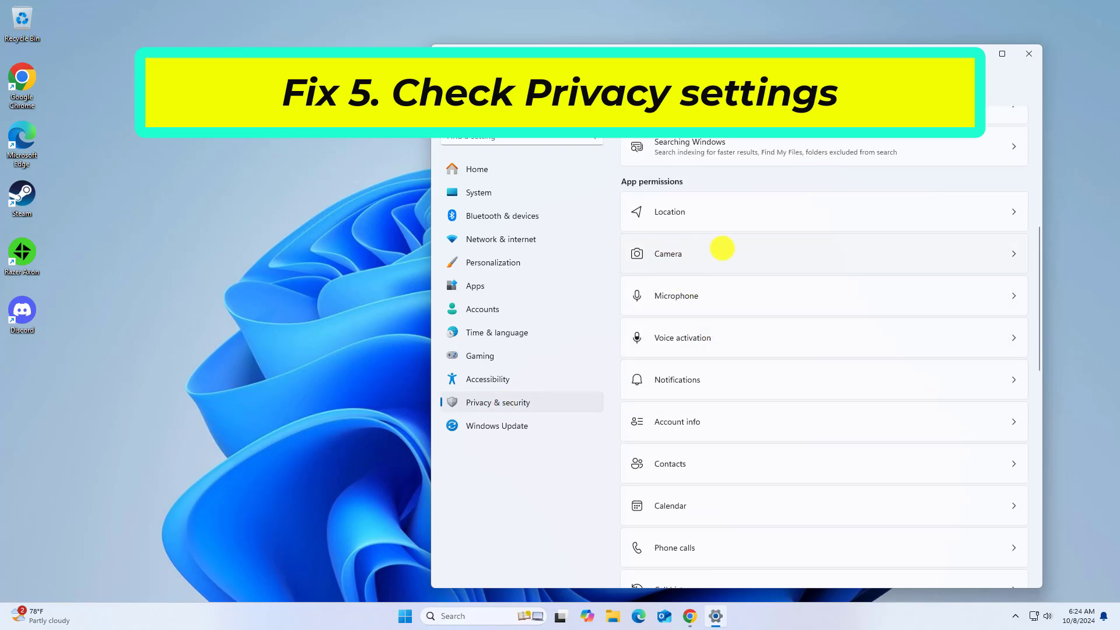
left_click(722, 248)
left_click(723, 242)
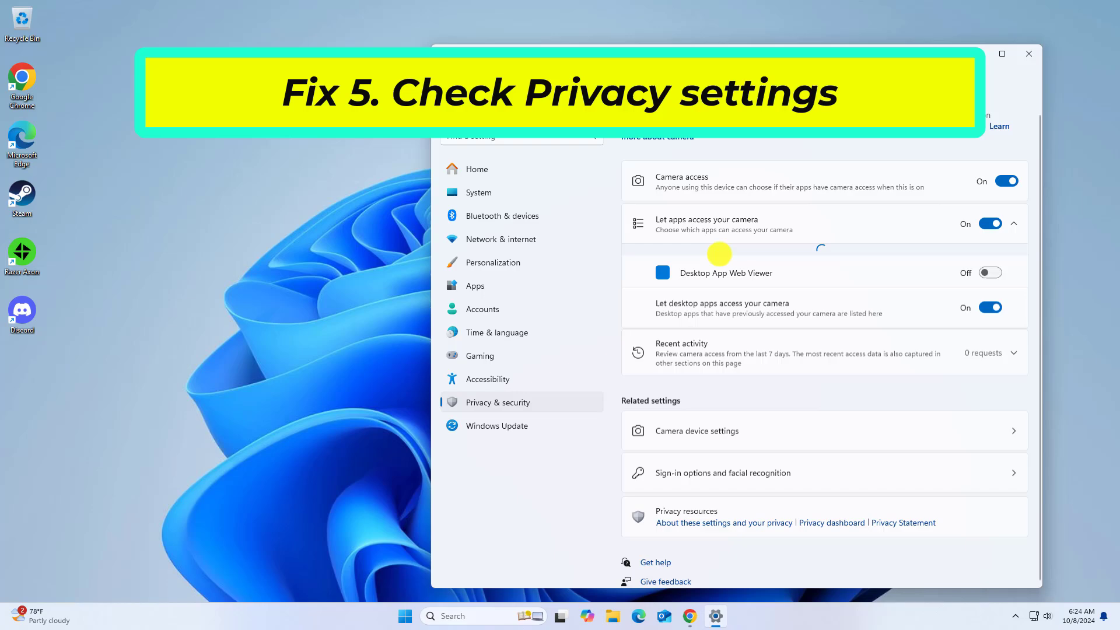